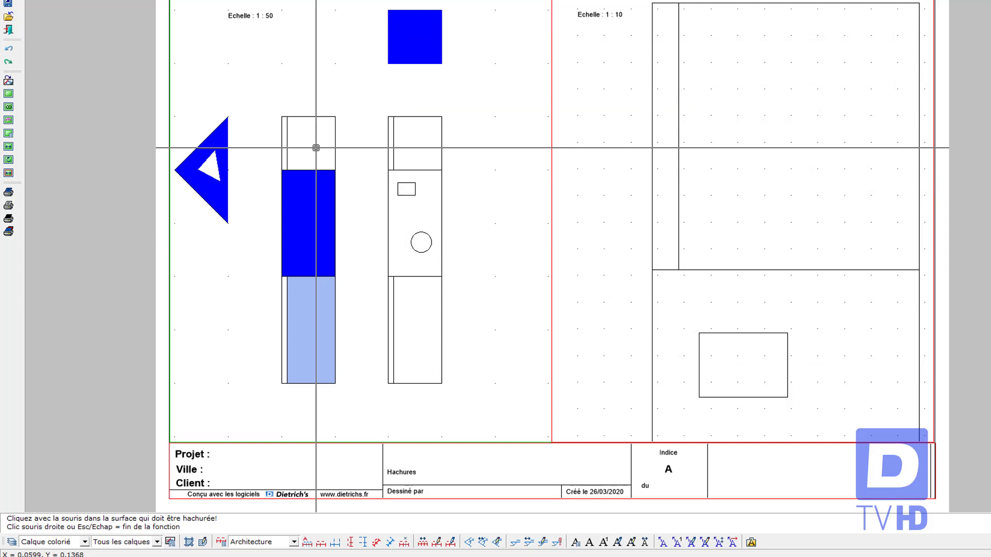
Hatch the top compartment of the 1:50 view's coloured column with Hachure type 1 and examine the hatch spacing.
left_click(316, 148)
left_click(316, 148)
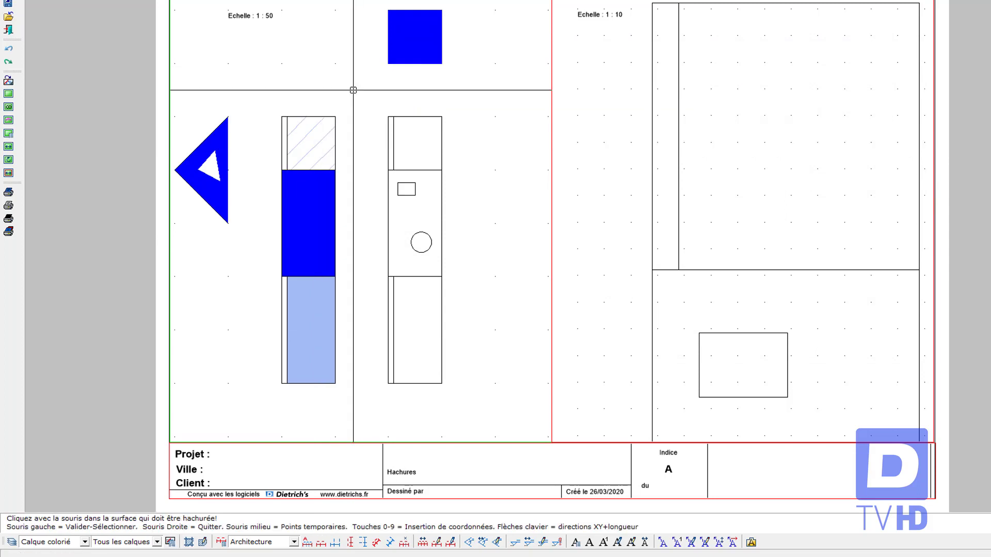
right_click(360, 111)
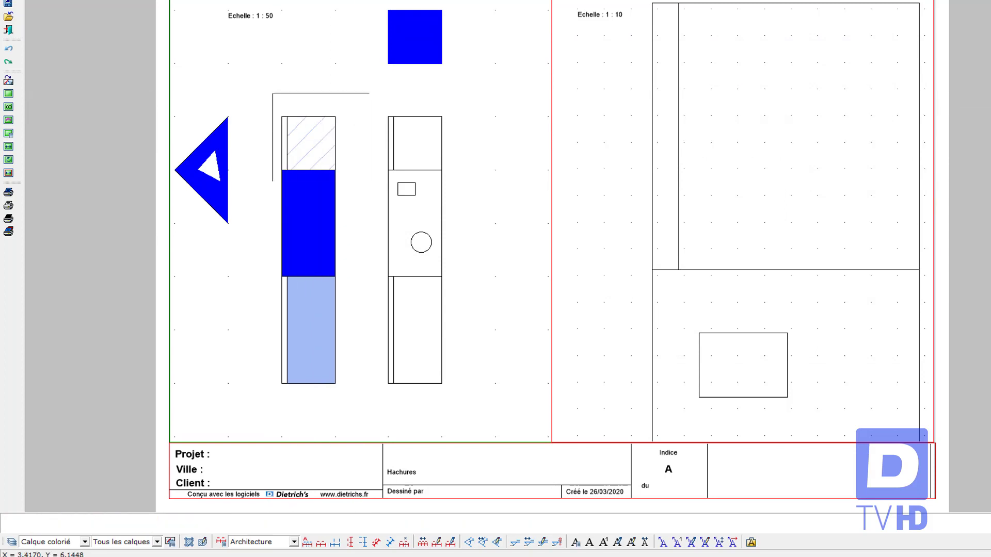
left_click(369, 182)
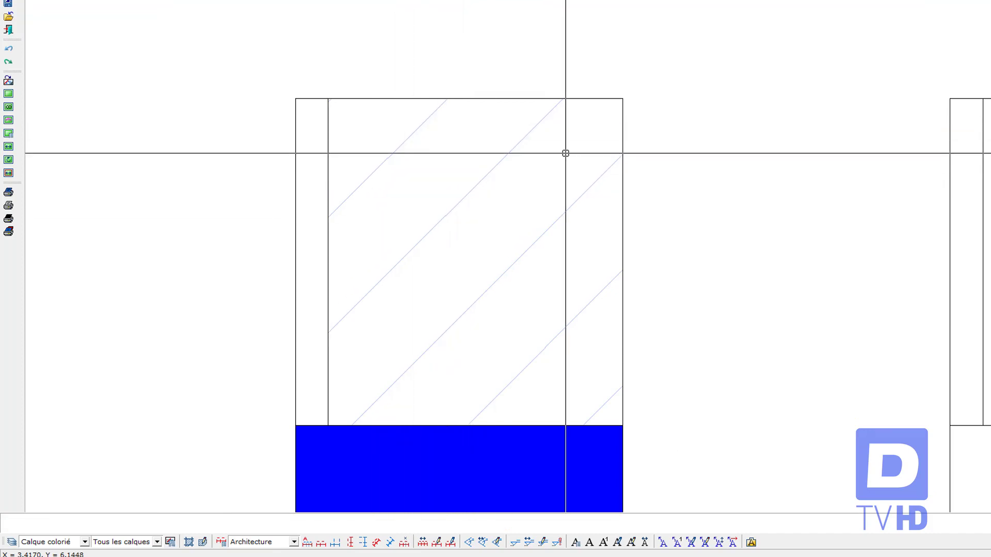
scroll(538, 40, "down", 5)
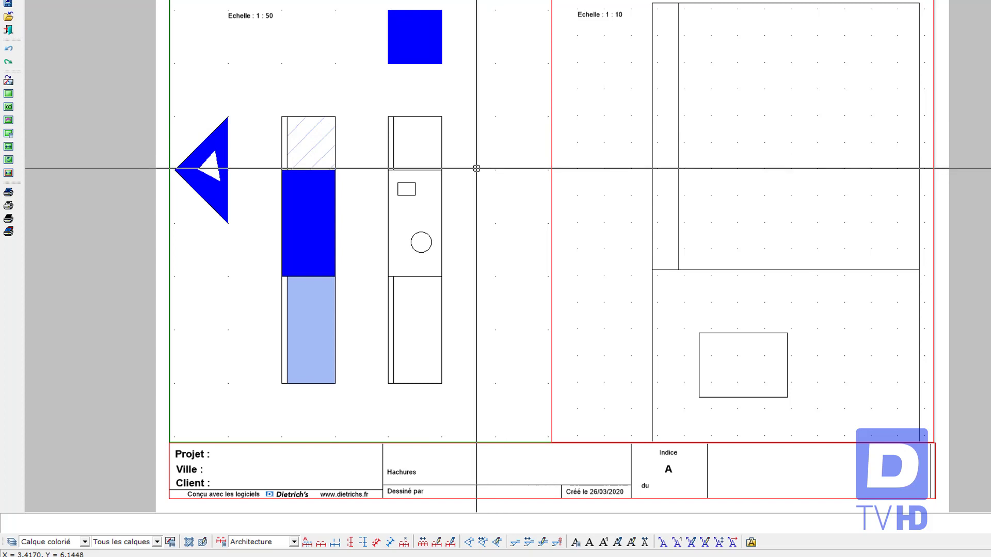
Hatch the large upper rectangle in the 1:10 view with Hachure type 1 at 45° and a 0.005 interval.
left_click(189, 542)
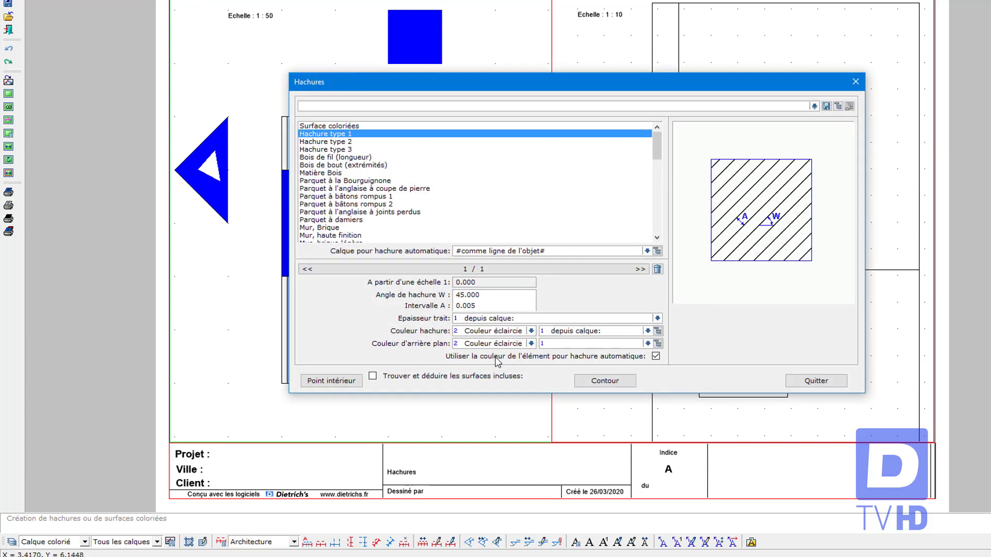
left_click(330, 381)
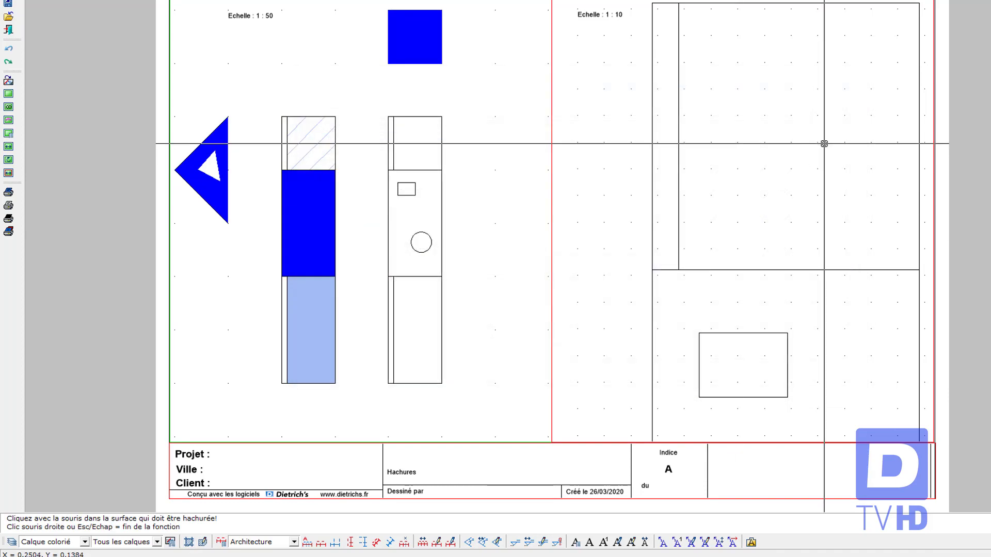
left_click(808, 153)
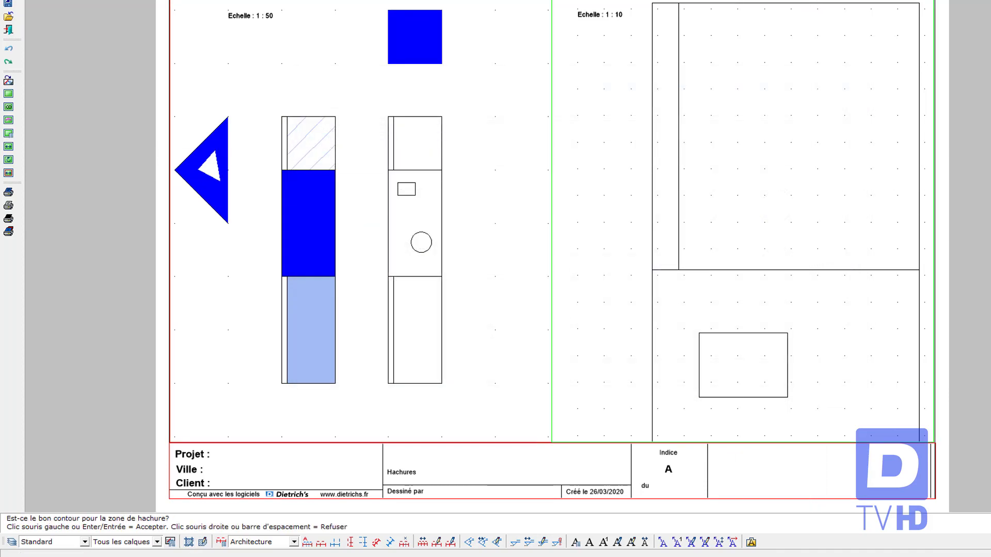
left_click(800, 159)
right_click(790, 168)
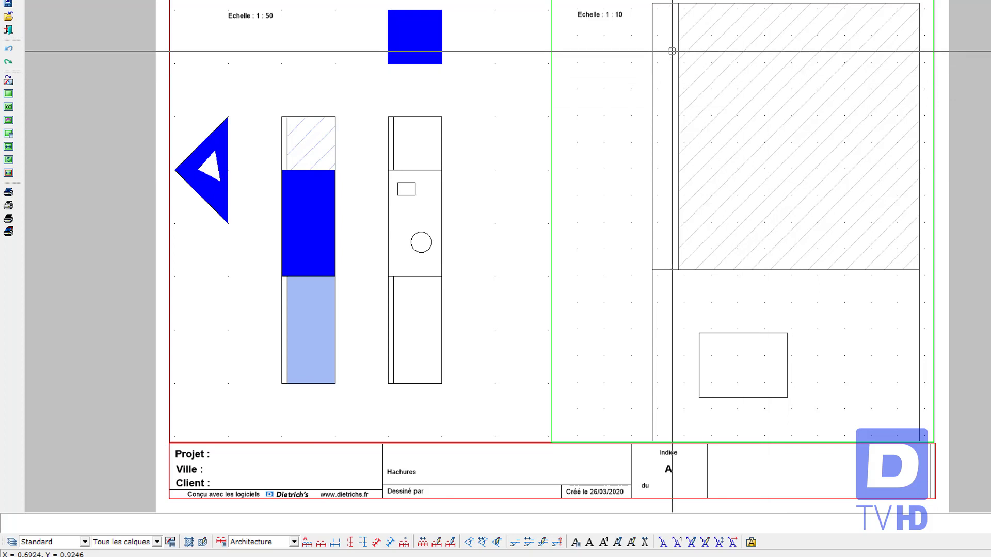
left_click(624, 11)
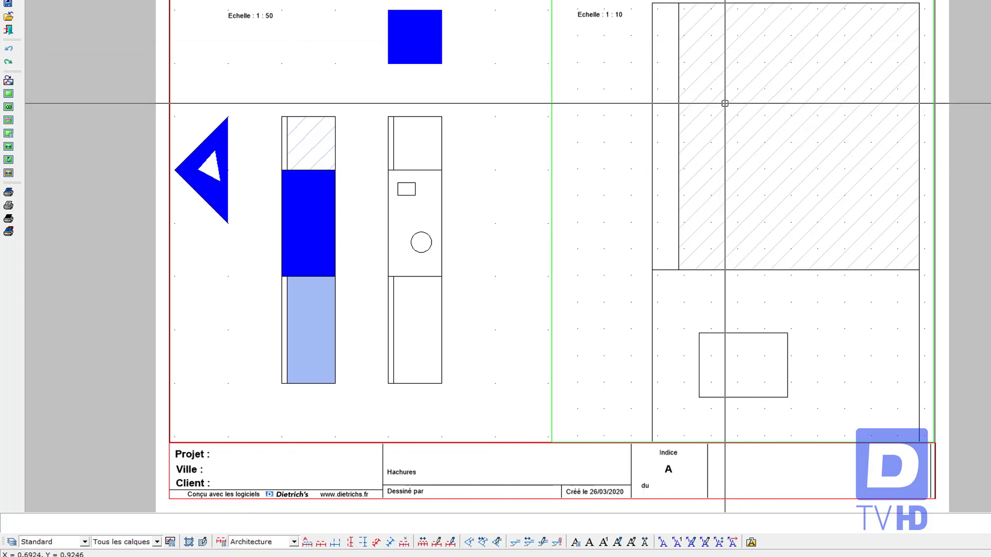
Undo the last two hatches, in the 1:10 view and the 1:50 view.
left_click(9, 48)
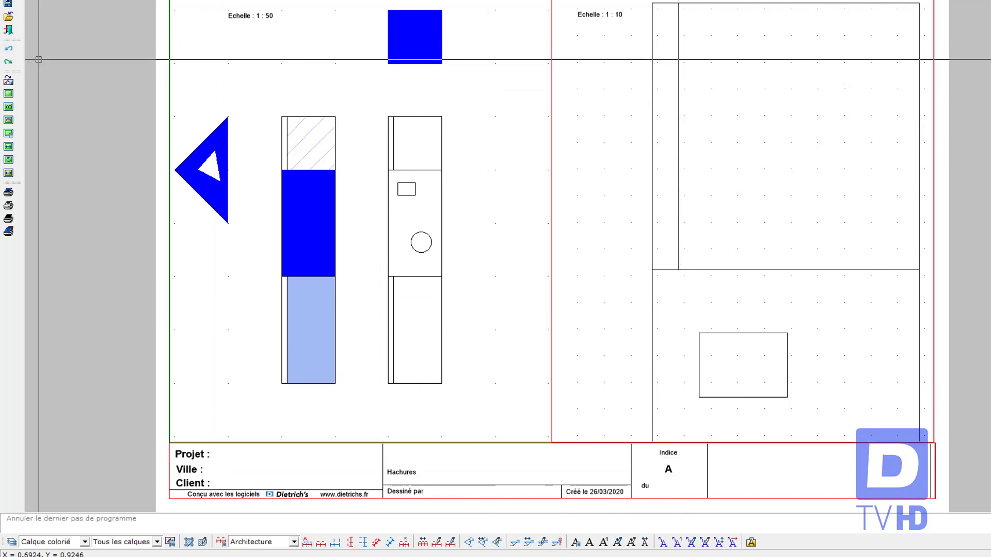
left_click(9, 49)
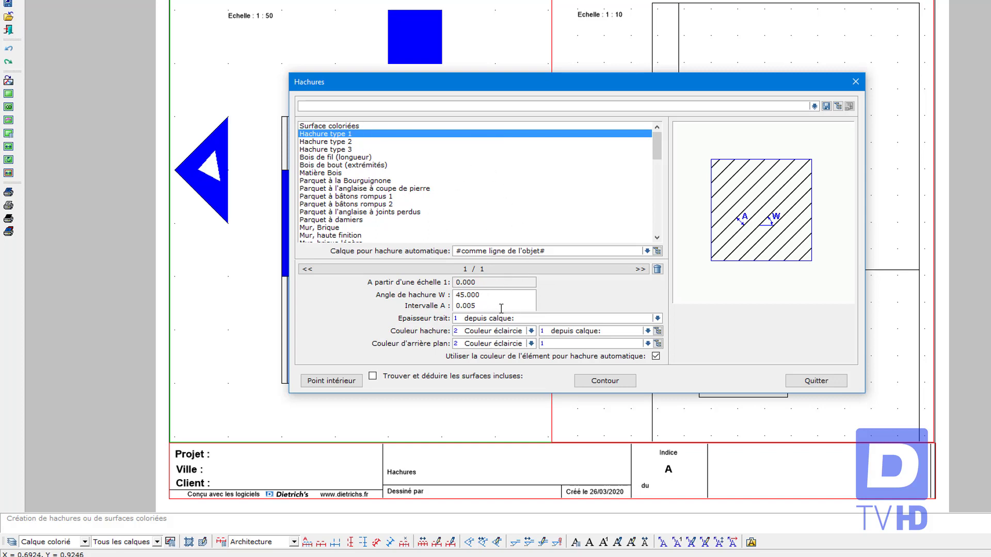
Add a second scale level to Hachure type 1 that applies from scale 1:25.
double_click(470, 307)
left_click(640, 269)
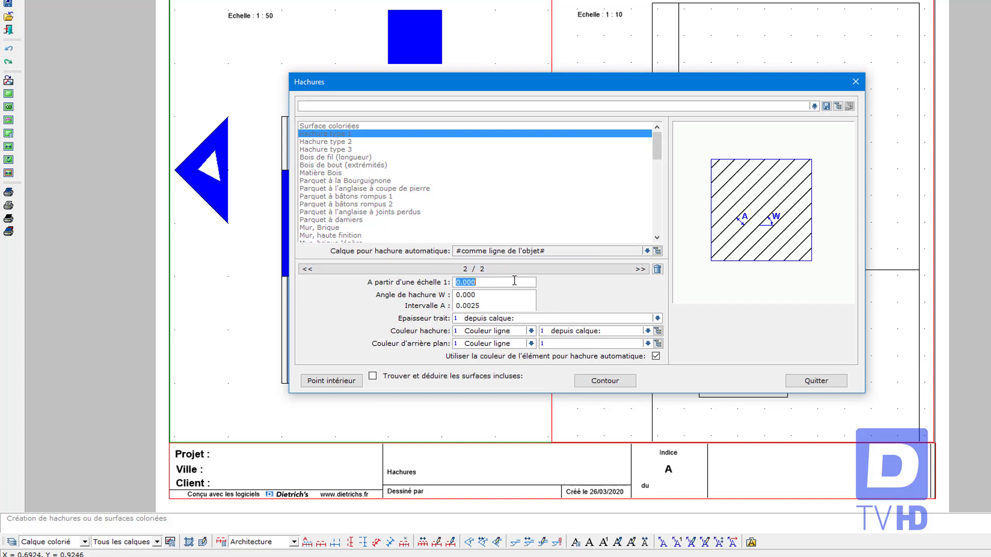
type("25")
Set the second scale level's hatch angle to 45 and its interval to 0.002.
left_click(304, 271)
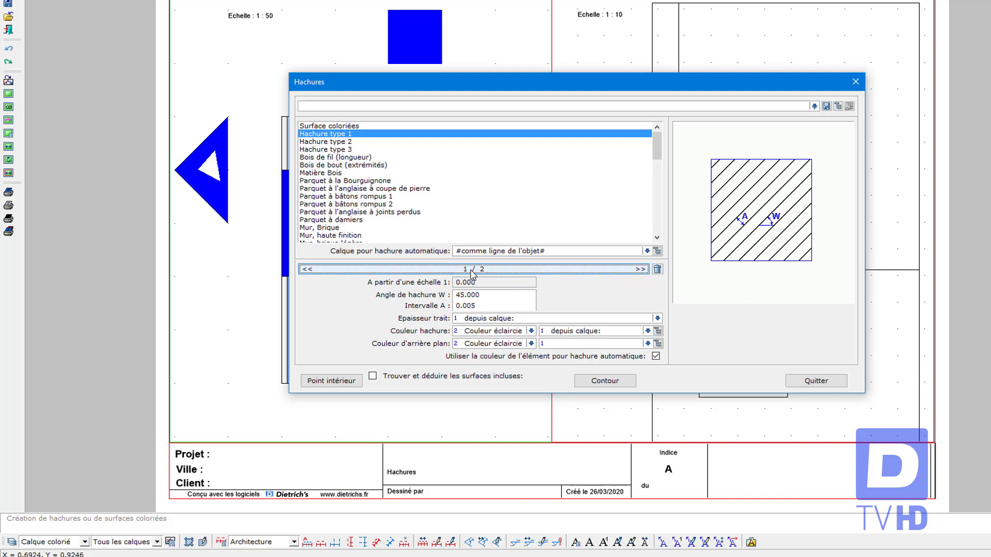
left_click_drag(489, 303, 439, 310)
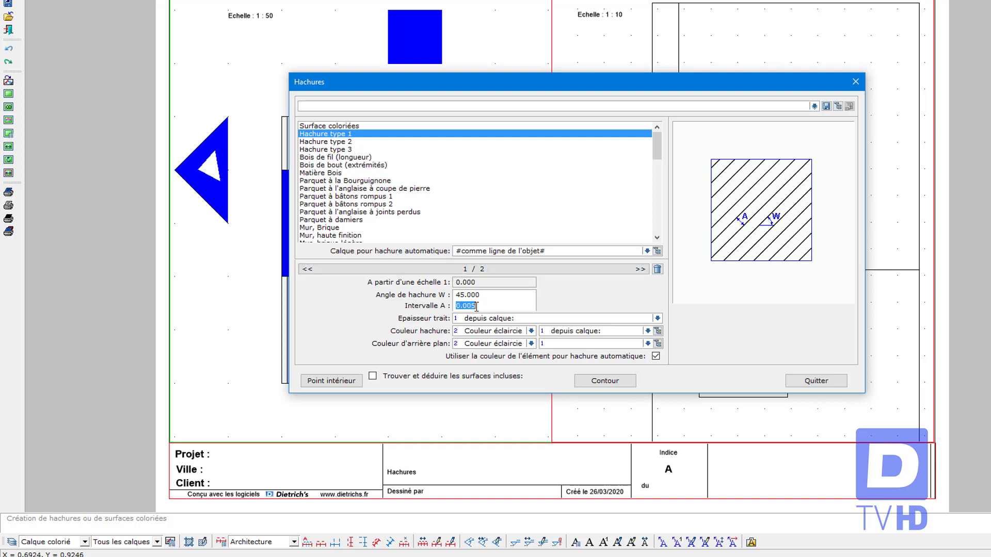
left_click(640, 269)
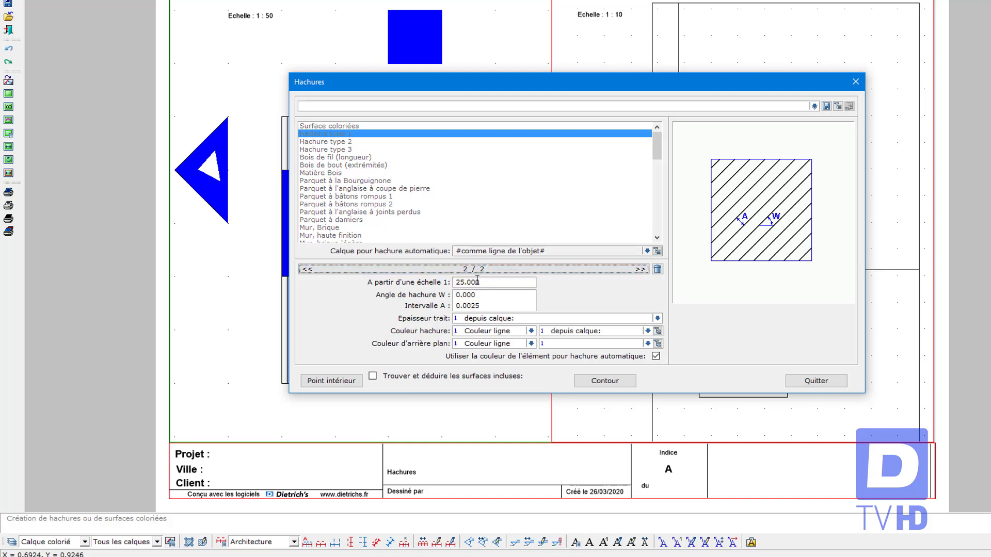
double_click(486, 295)
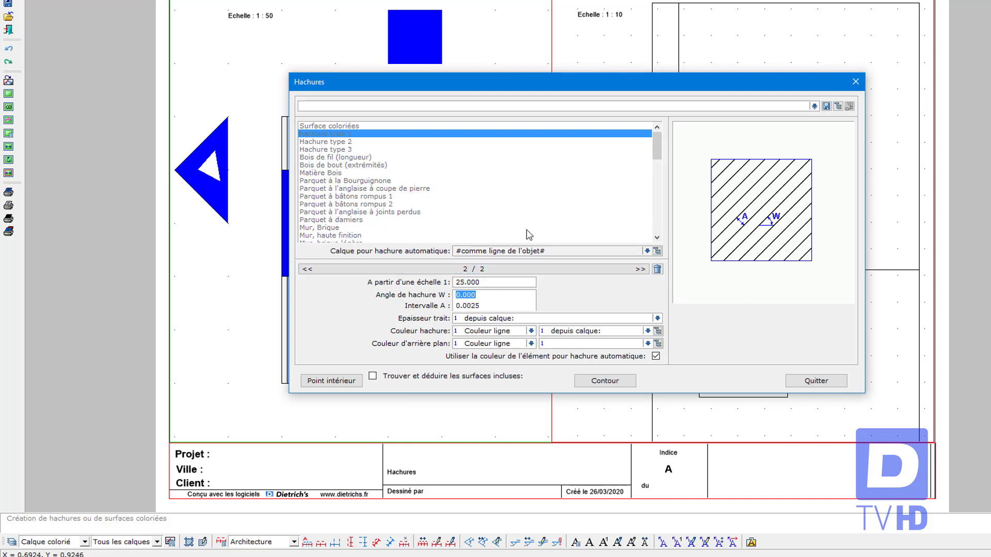
type("45")
double_click(487, 305)
left_click_drag(487, 305, 471, 305)
Set the second scale level's hatch colour to Couleur ligne with Rouge.
left_click(308, 269)
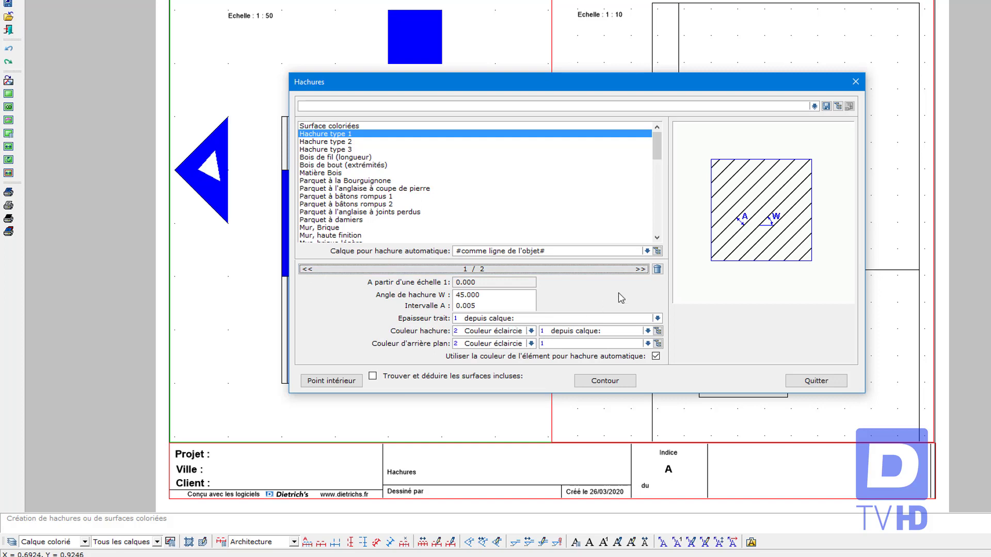
left_click(640, 269)
left_click(532, 331)
left_click(535, 344)
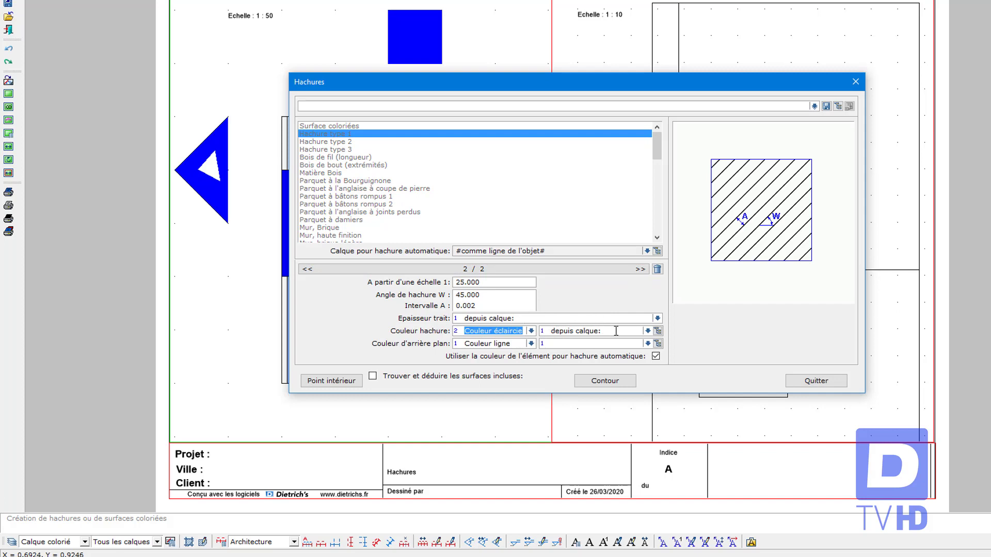
left_click(532, 331)
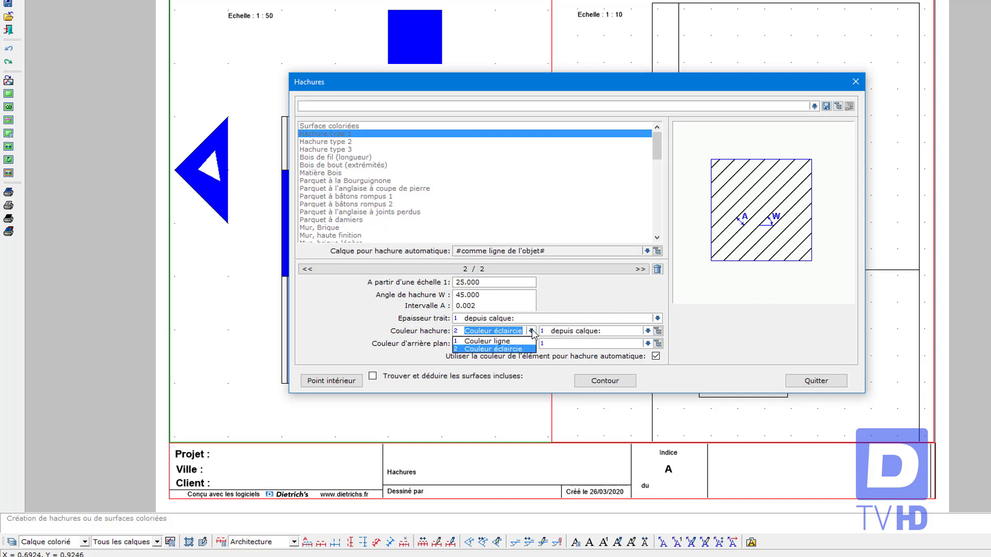
left_click(517, 339)
left_click(618, 331)
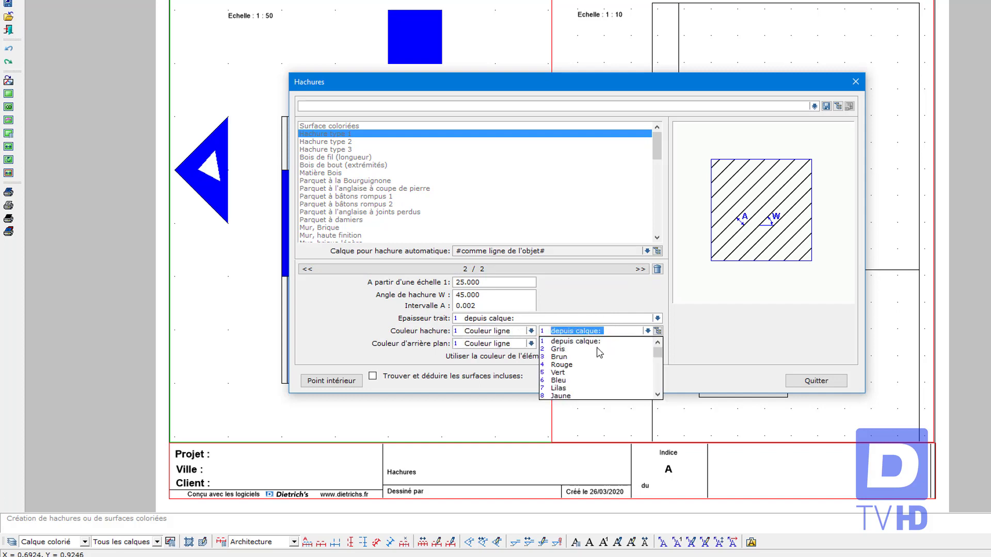
left_click(587, 364)
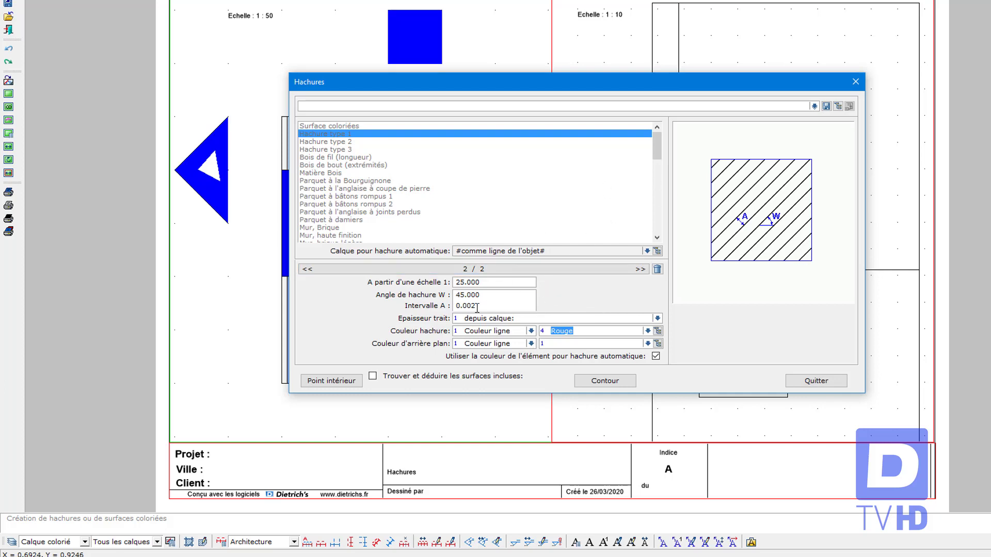
Hatch the top compartment of the 1:50 view's coloured column with the two-level Hachure type 1 and inspect it up close.
left_click(344, 382)
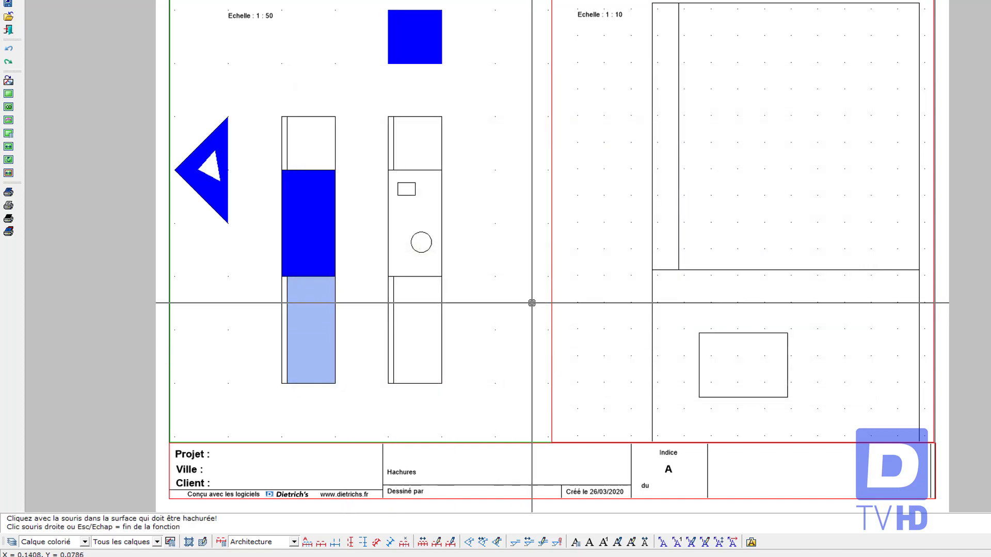
left_click(314, 146)
left_click(347, 93)
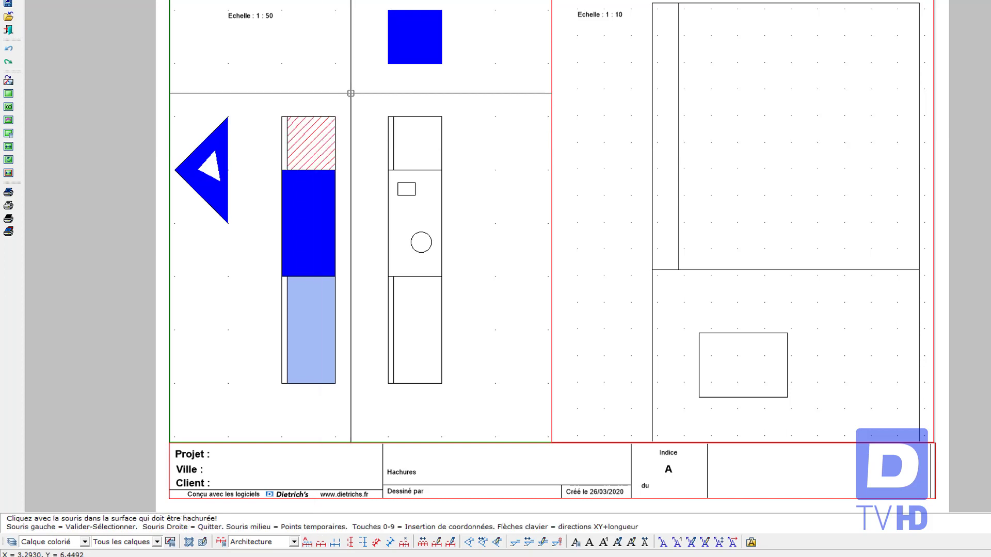
mouse_move(282, 98)
left_mouse_down()
mouse_move(383, 177)
mouse_move(383, 193)
left_mouse_up()
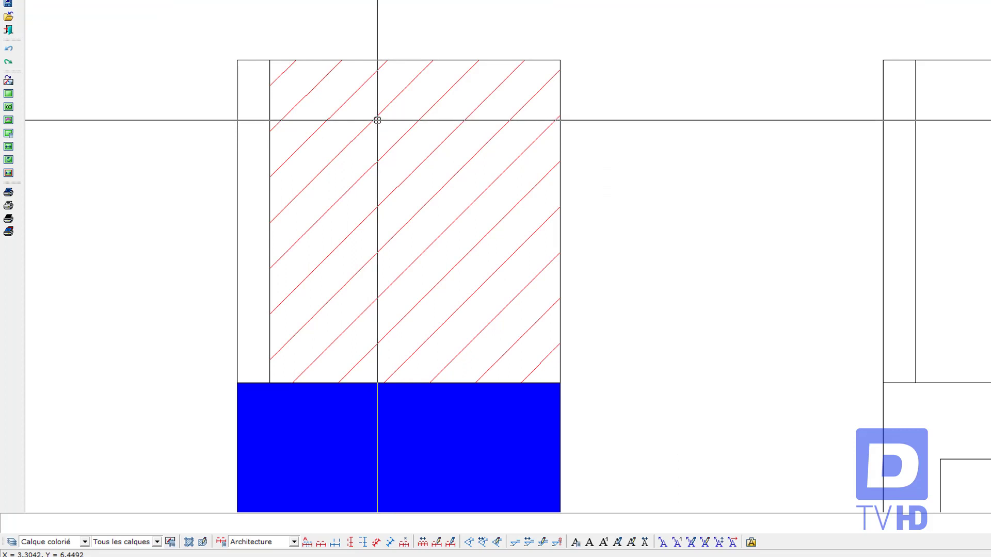
scroll(639, 152, "down", 3)
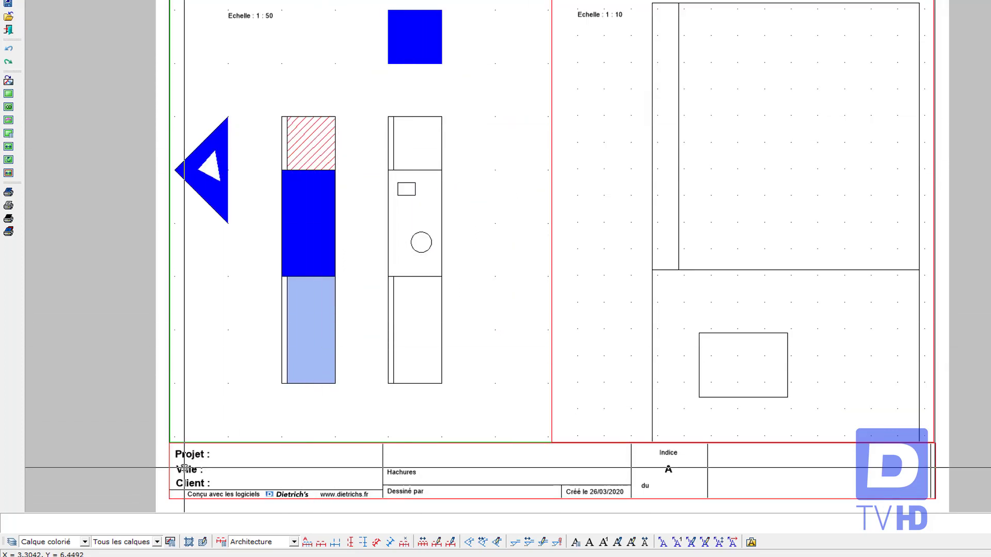
Hatch the large upper rectangle in the 1:10 view with the same two-level Hachure type 1.
left_click(189, 542)
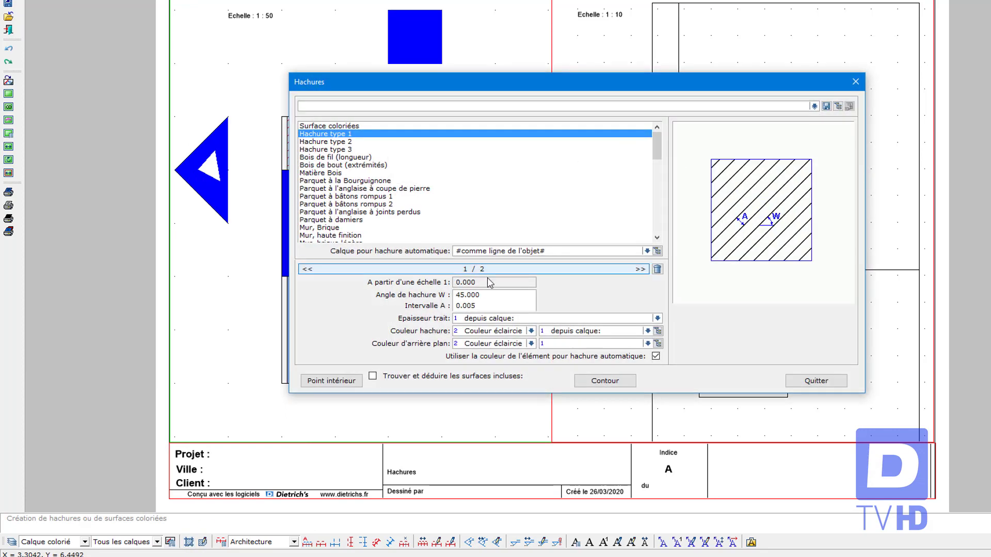
left_click(340, 382)
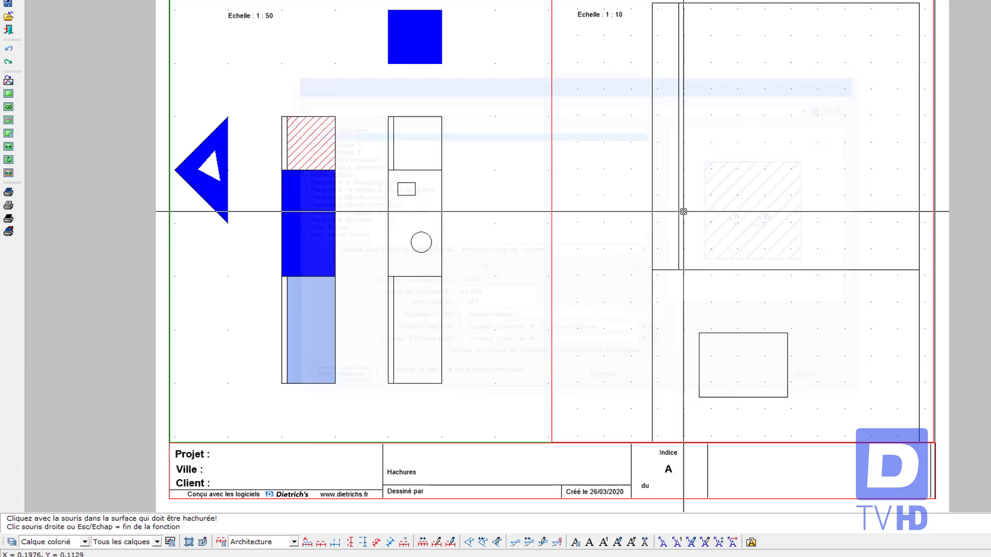
left_click(767, 143)
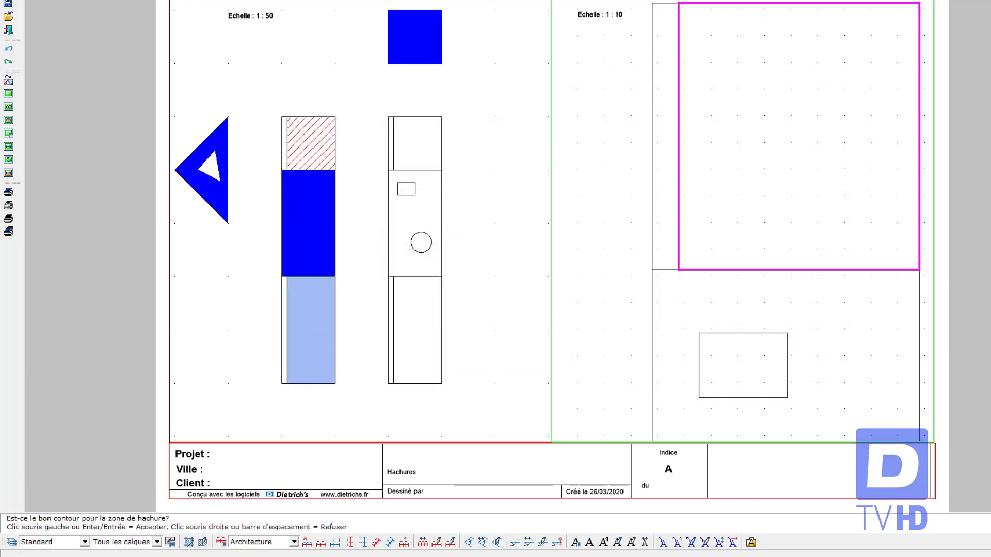
left_click(771, 142)
right_click(792, 173)
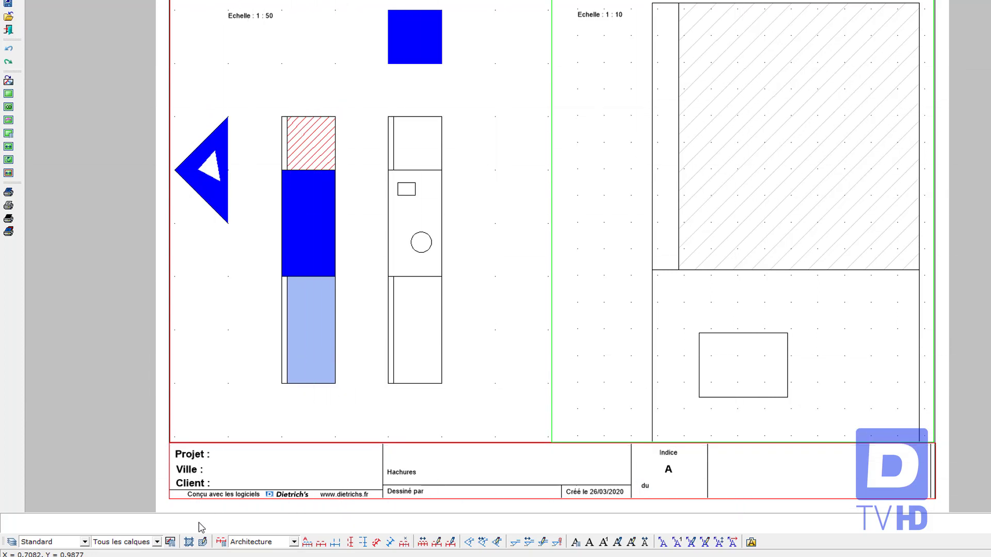
Check the hatch settings of the red-hatched compartment in the 1:50 view, keeping them as they are.
left_click(202, 543)
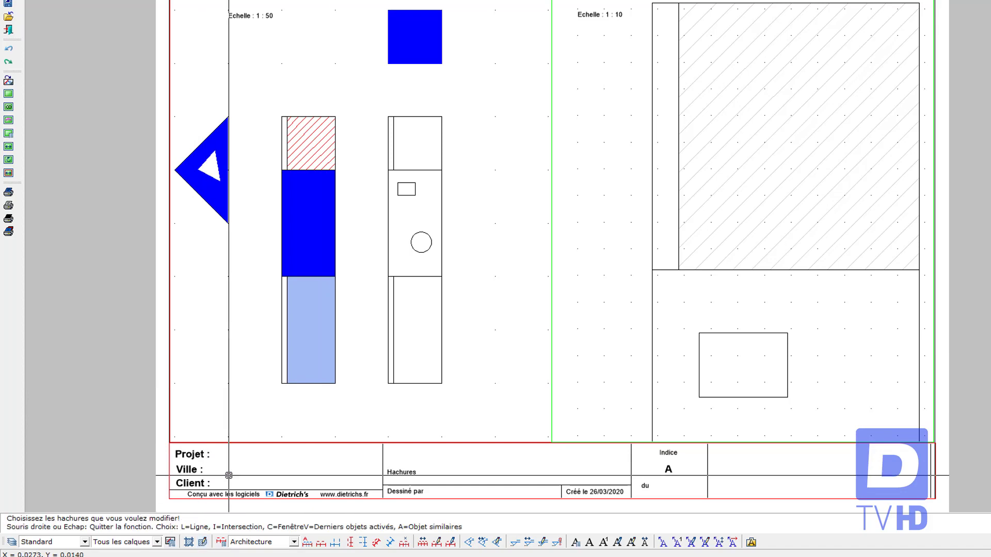
left_click(335, 140)
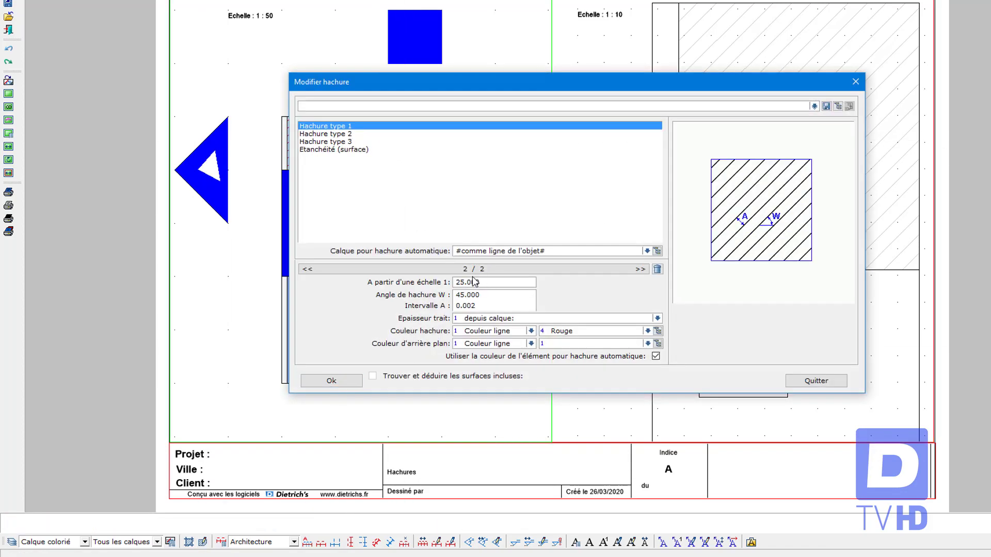
left_click(360, 380)
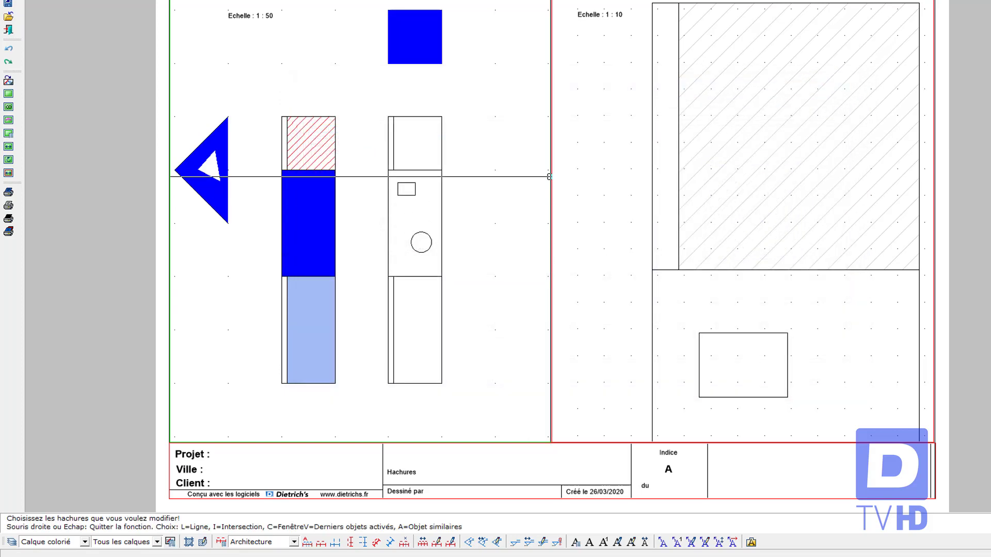
Check the hatch settings of the large rectangle in the 1:10 view and leave the hatch modification command.
left_click(199, 542)
left_click(714, 192)
left_click(660, 256)
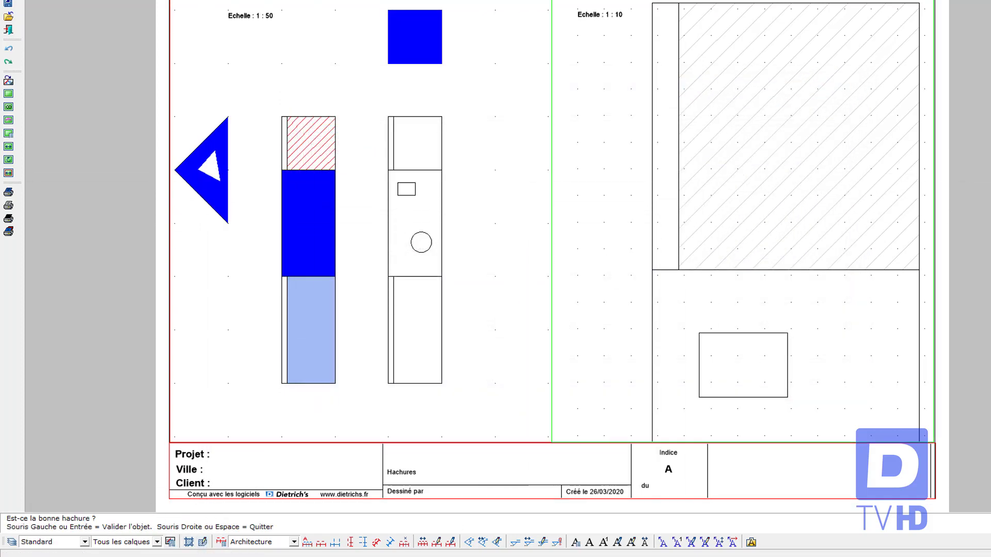
left_click(659, 257)
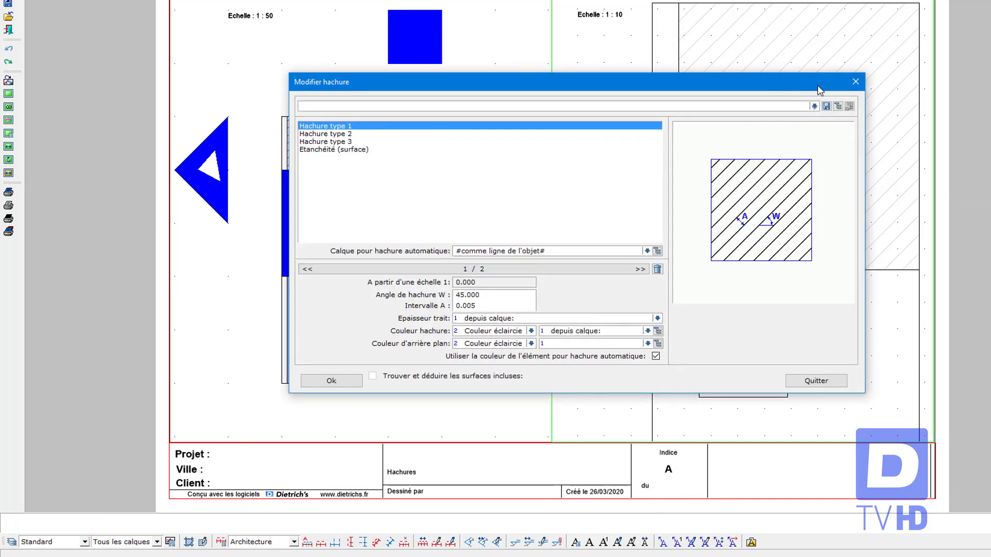
left_click(856, 82)
right_click(627, 131)
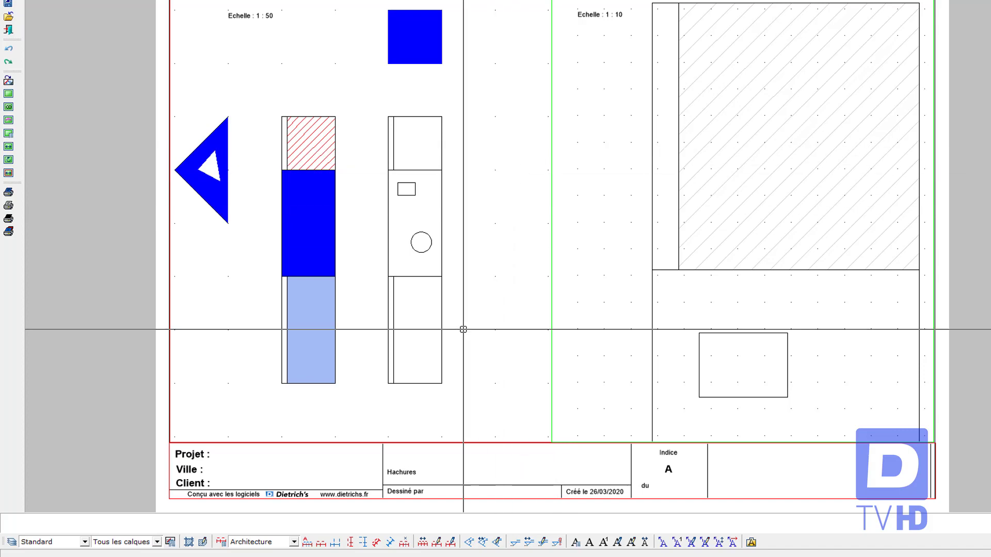
Save the current two-level Hachure type 1 settings as a hatch configuration named "Hachure à 45°".
left_click(186, 545)
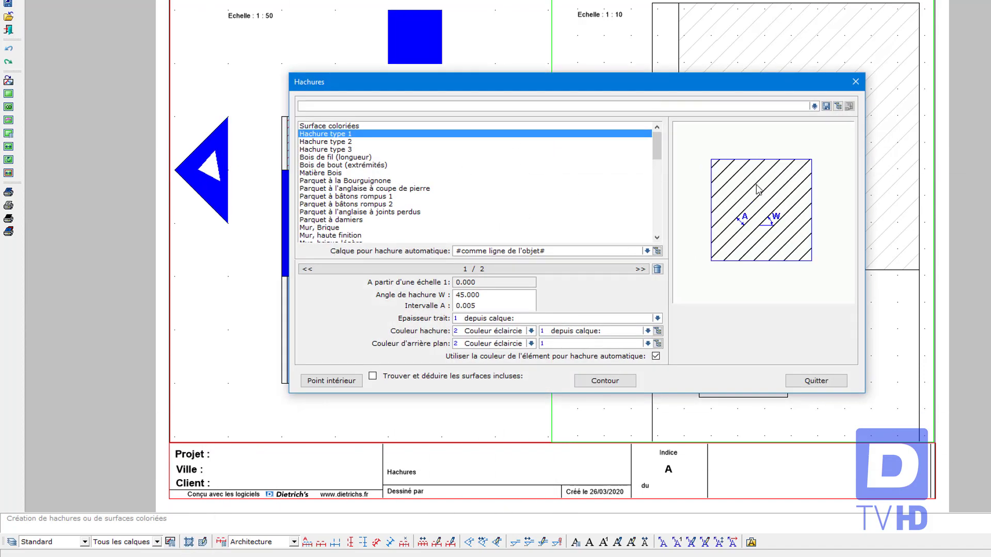
left_click(826, 107)
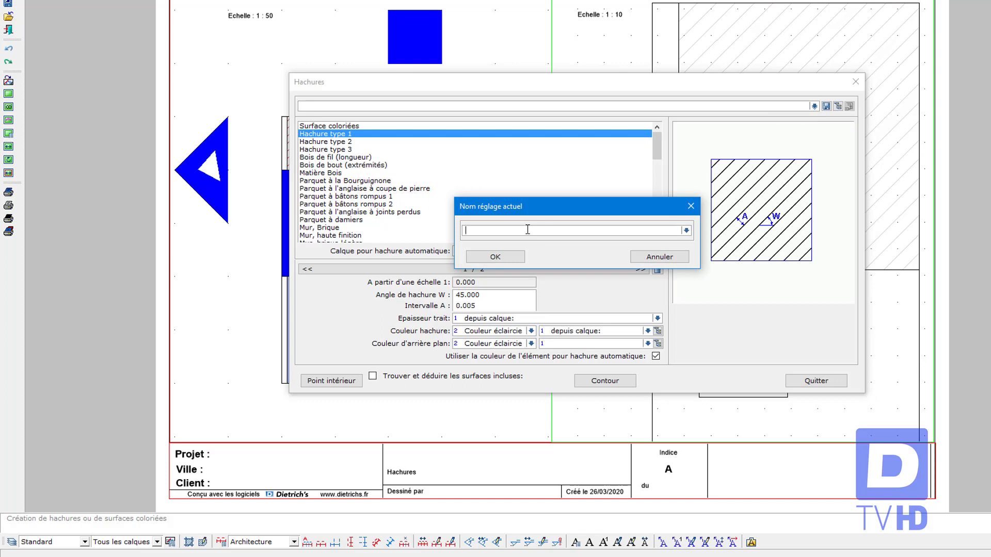
type("Hachure à 45°")
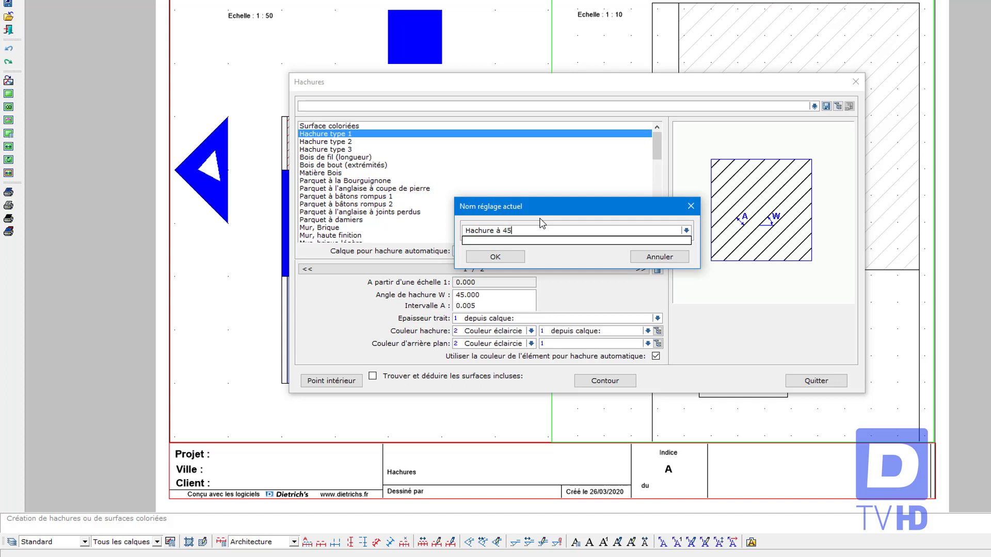
left_click(496, 256)
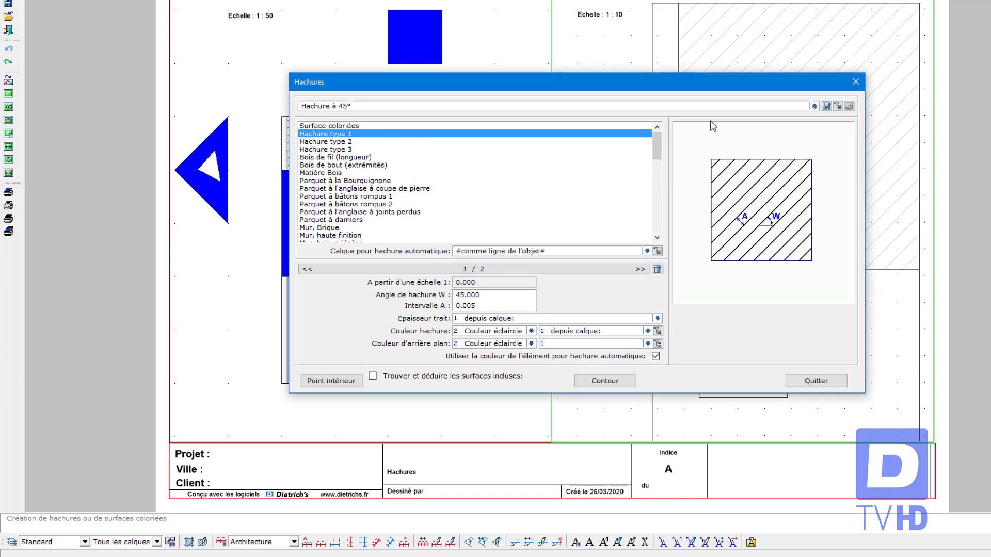
Test the saved "Hachure à 45°" configuration by changing the hatch type to Surface coloriées and recalling the configuration.
left_click(814, 106)
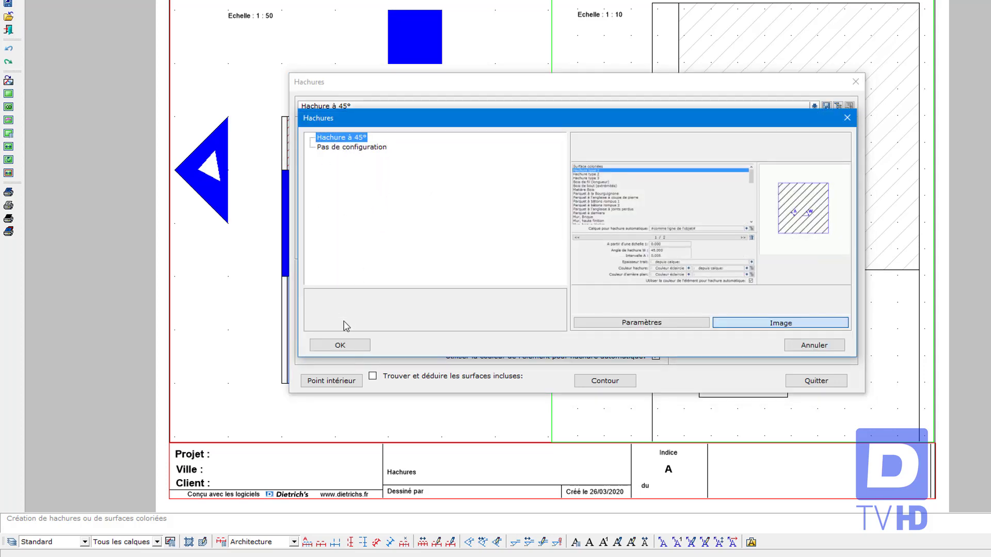
left_click(340, 345)
left_click(392, 126)
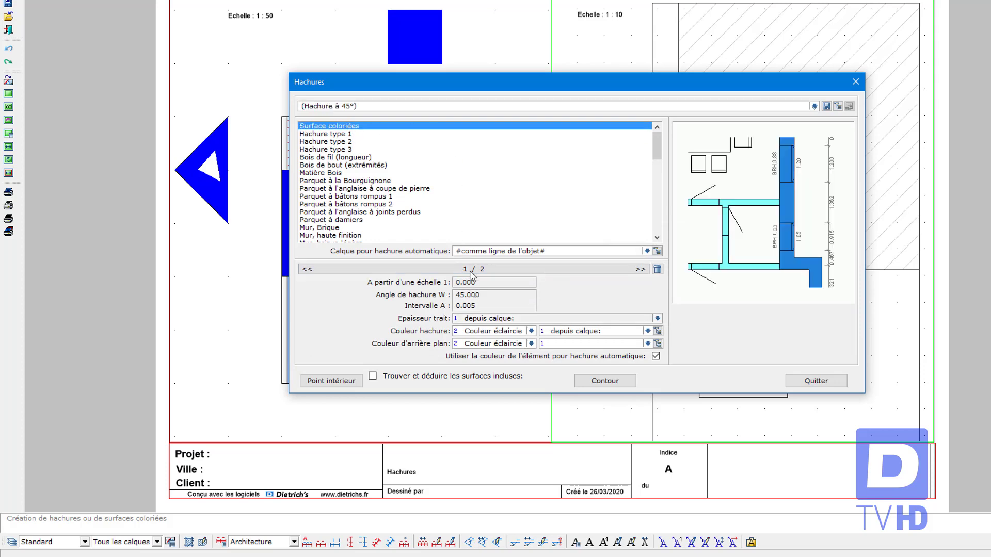
double_click(338, 141)
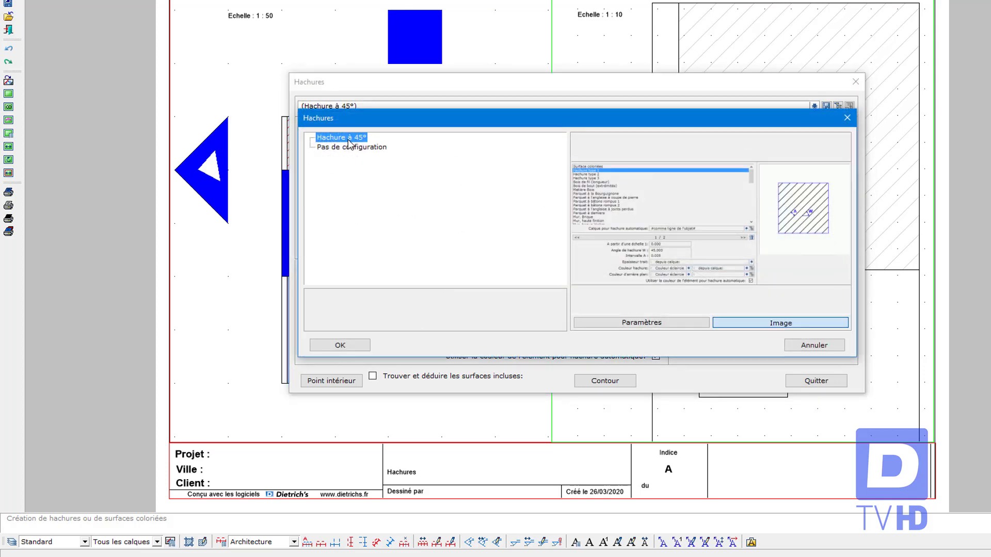
left_click(354, 353)
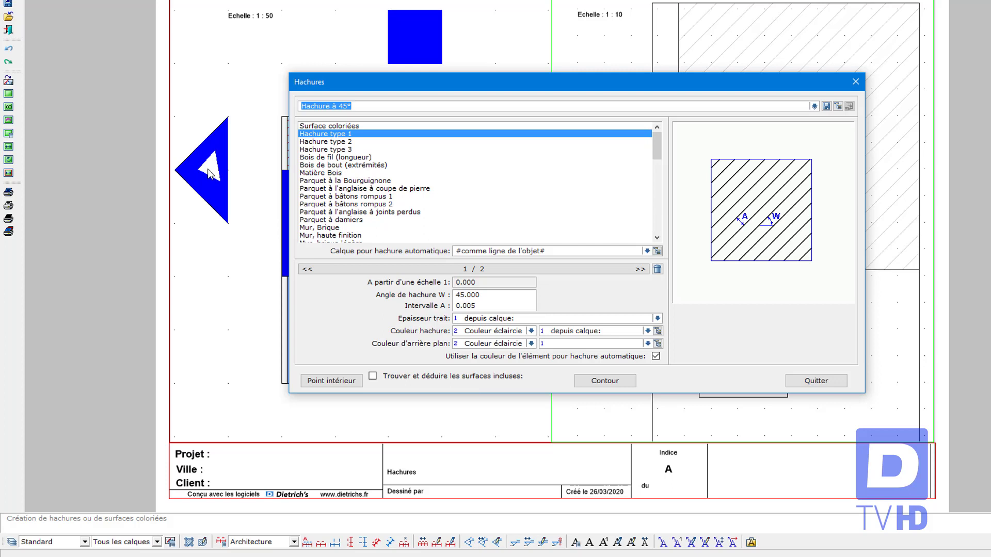
Set the hatch to Surface coloriées in Rouge, deducting included surfaces and deleting the displayed scale level so only one remains.
left_click(349, 126)
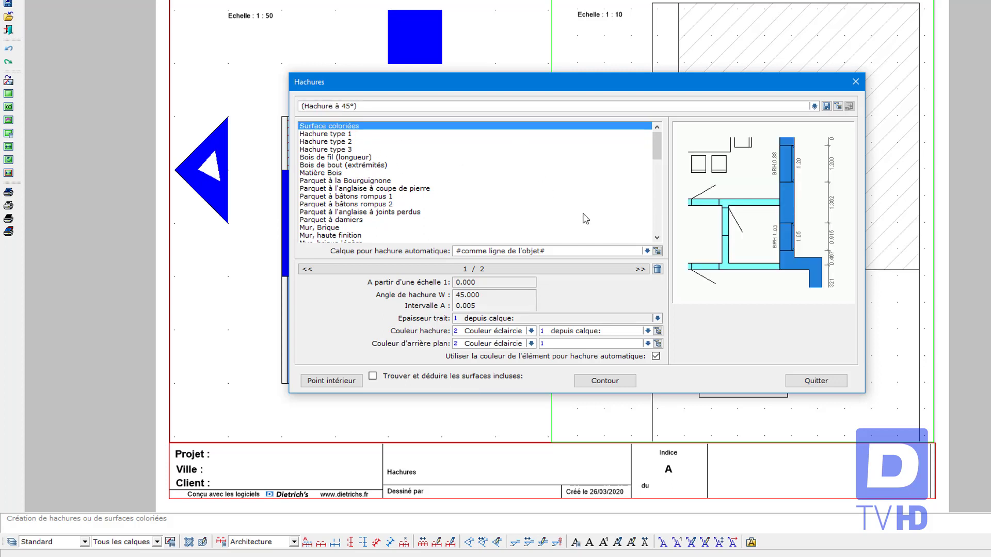
left_click(461, 380)
left_click(658, 270)
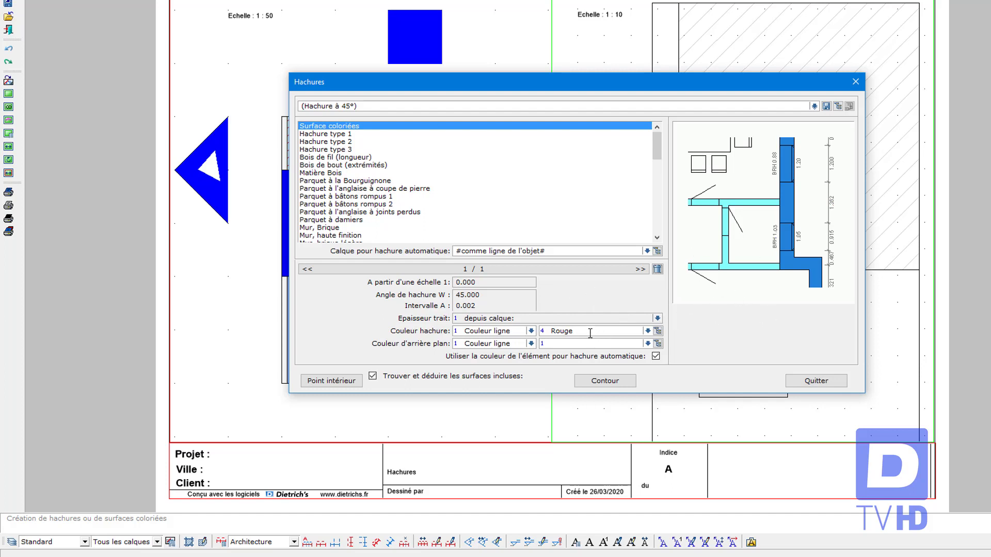
Fill the middle compartment of the 1:50 view's uncoloured column from an interior point, leaving out the small rectangle and circle.
left_click(326, 382)
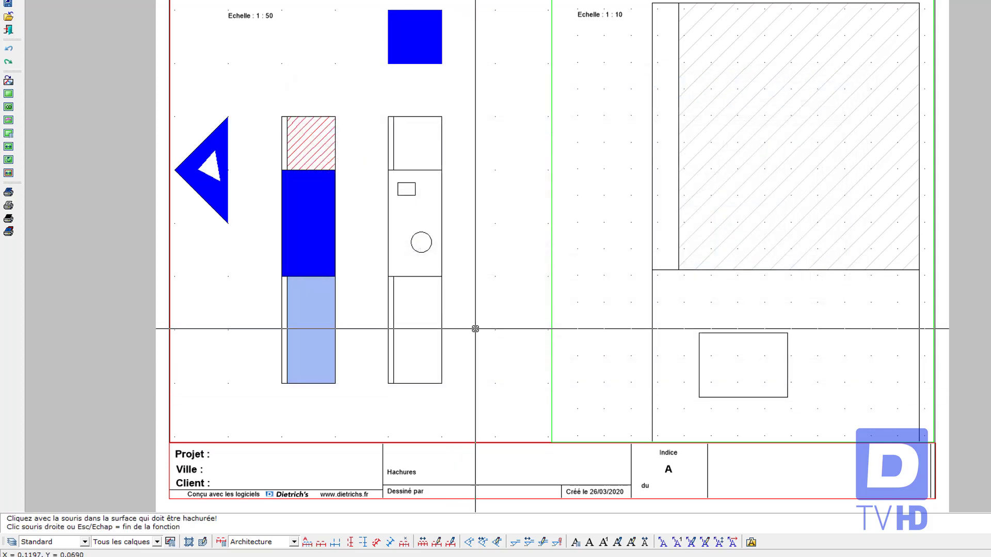
left_click(431, 204)
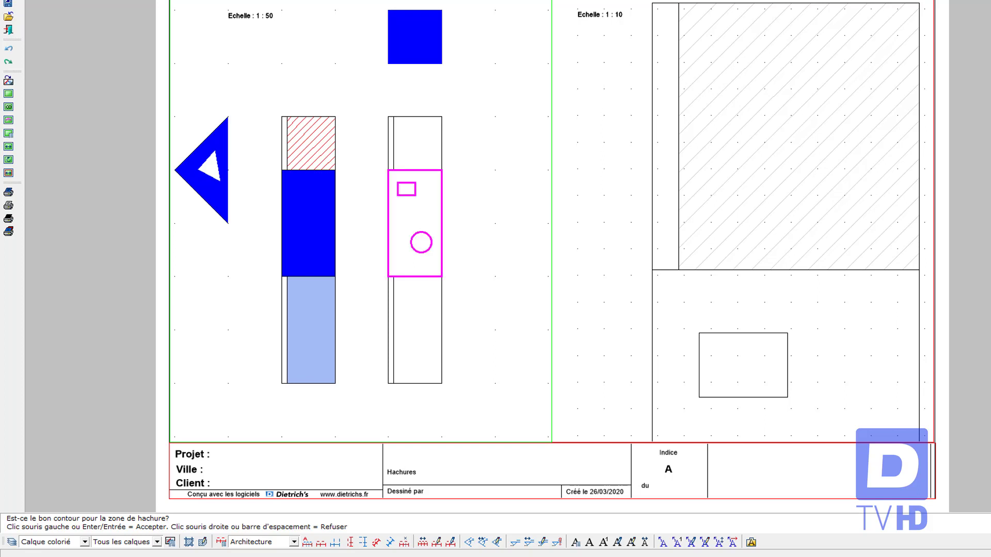
left_click(478, 150)
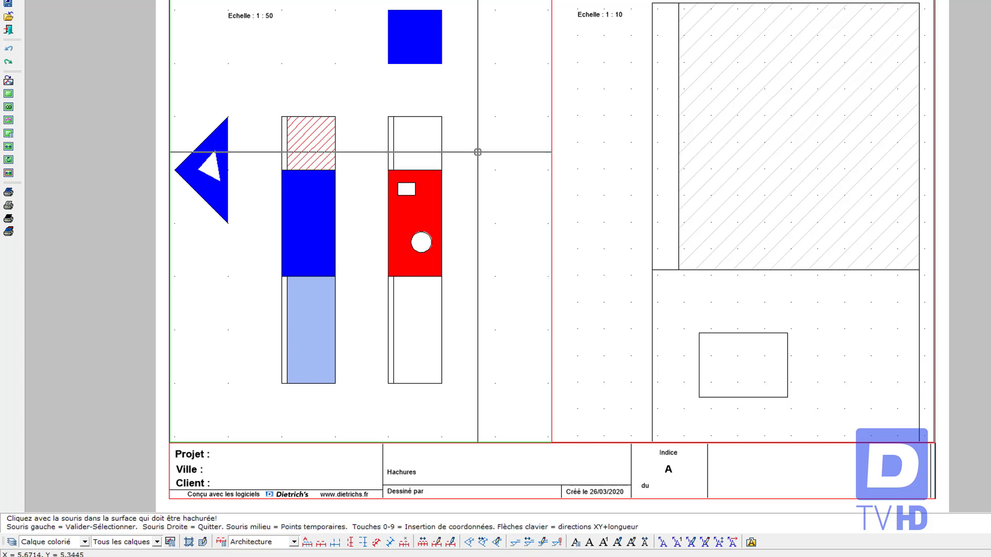